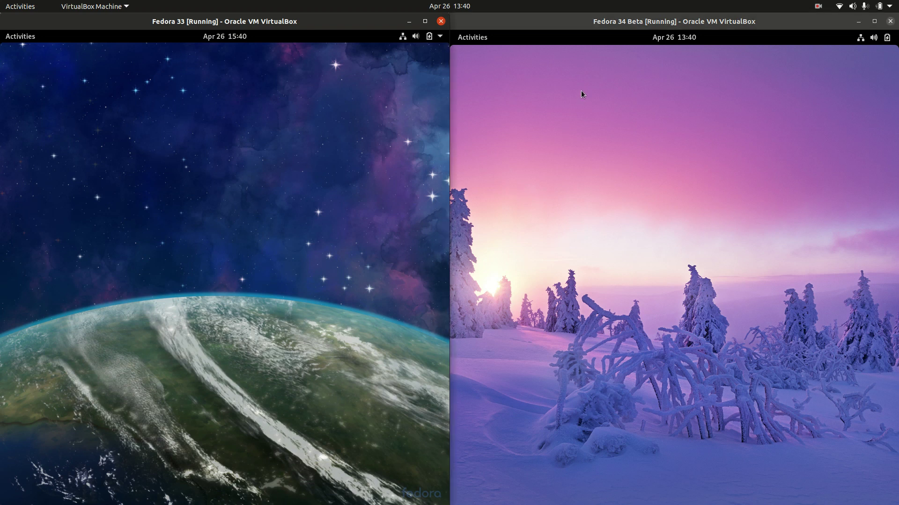
# Step: Open the Activities overview in the Fedora 33 VM, then in the Fedora 34 VM
pyautogui.click(608, 135)
pyautogui.click(24, 41)
pyautogui.click(478, 58)
pyautogui.click(473, 37)
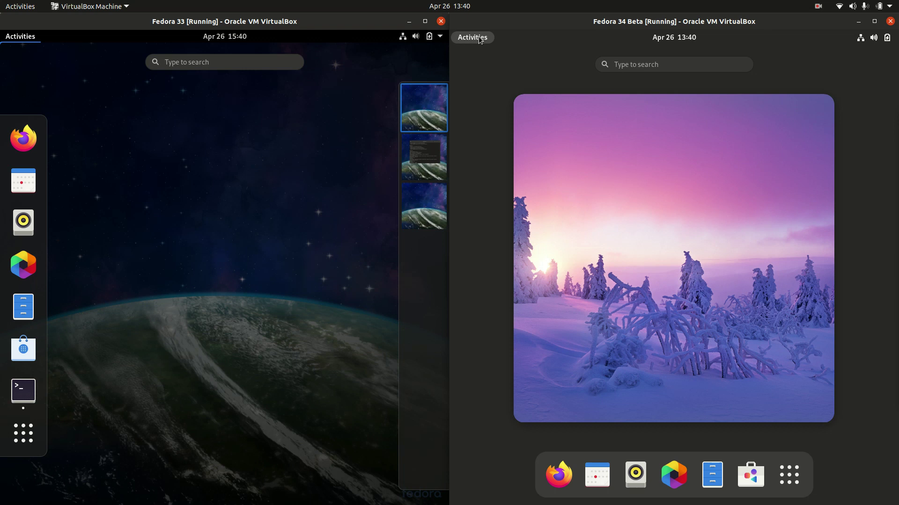
# Step: Close and reopen both overviews, then show all applications in Fedora 34
pyautogui.click(224, 211)
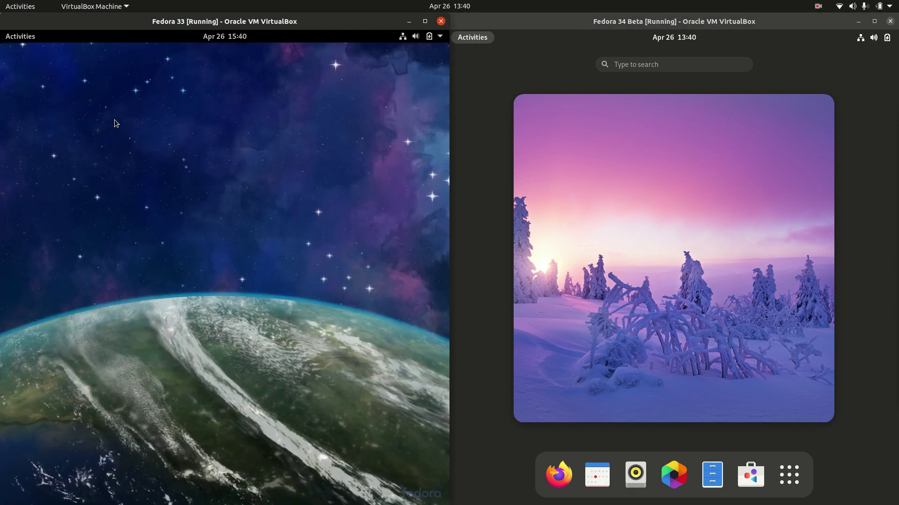
pyautogui.click(20, 37)
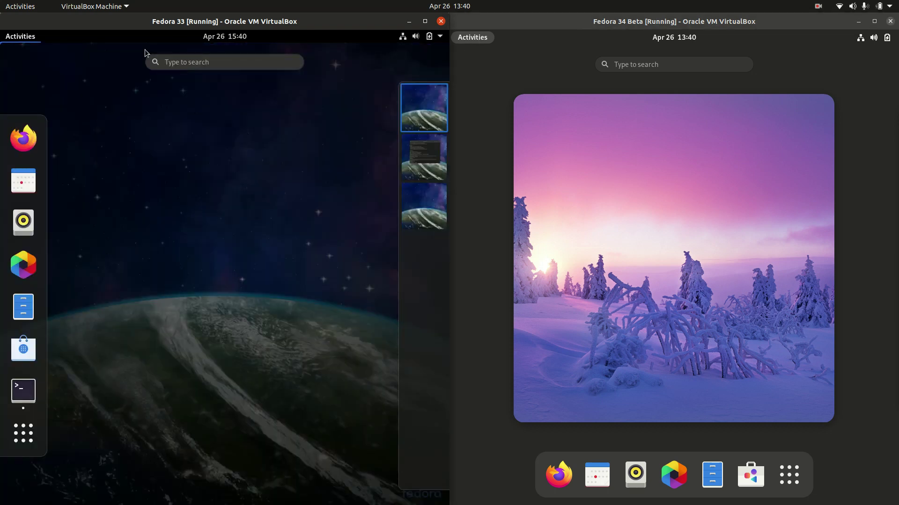
pyautogui.click(484, 39)
pyautogui.click(19, 37)
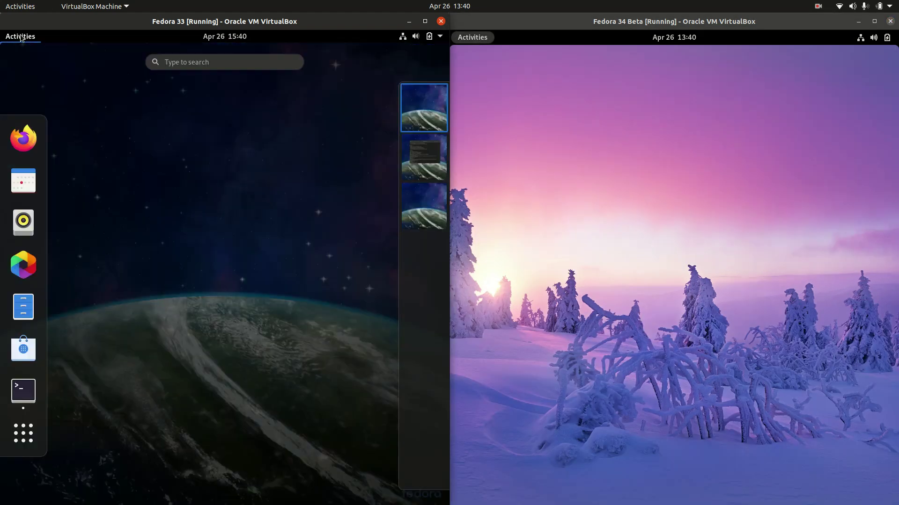
pyautogui.click(472, 38)
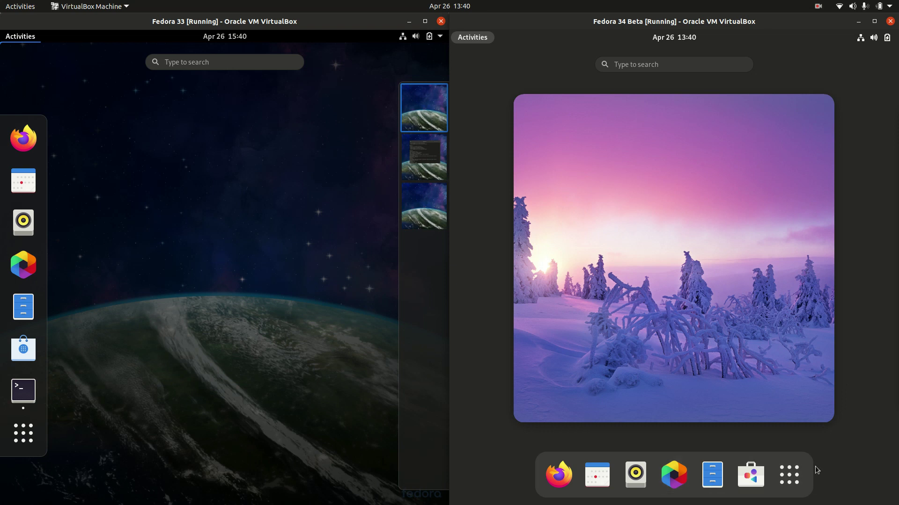
pyautogui.click(788, 476)
# Step: Move Cheese to Clocks' slot in Fedora 34 and LibreOffice Calc into Fedora 33's first row
pyautogui.click(23, 434)
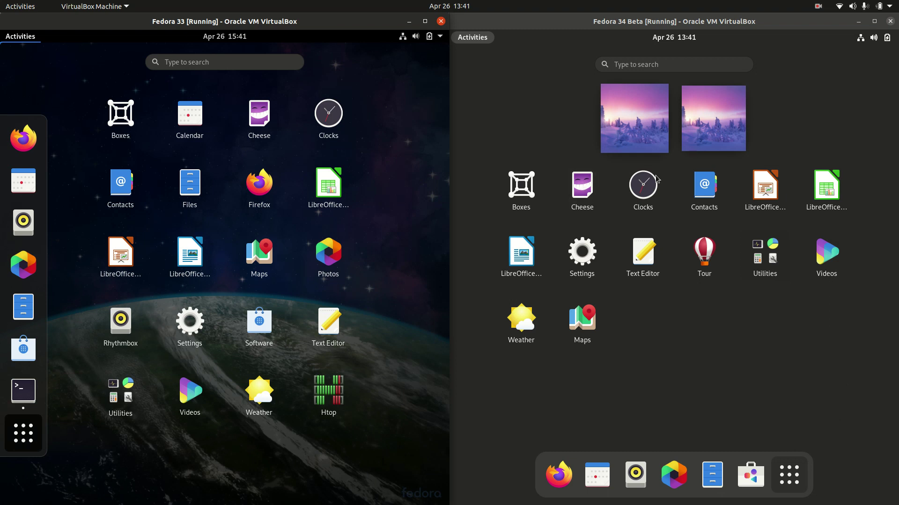
pyautogui.moveTo(581, 190); pyautogui.dragTo(653, 197)
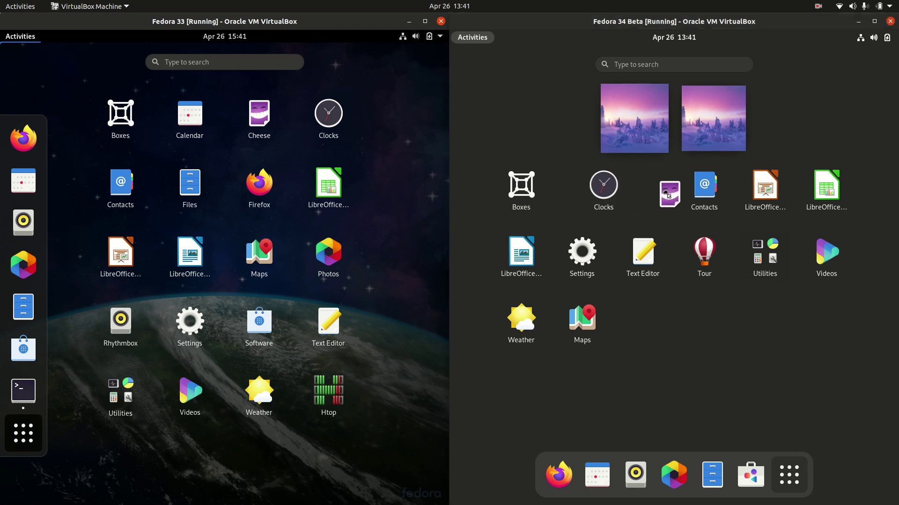
pyautogui.moveTo(327, 184)
pyautogui.mouseDown()
pyautogui.moveTo(310, 120)
pyautogui.moveTo(271, 181)
pyautogui.mouseUp()
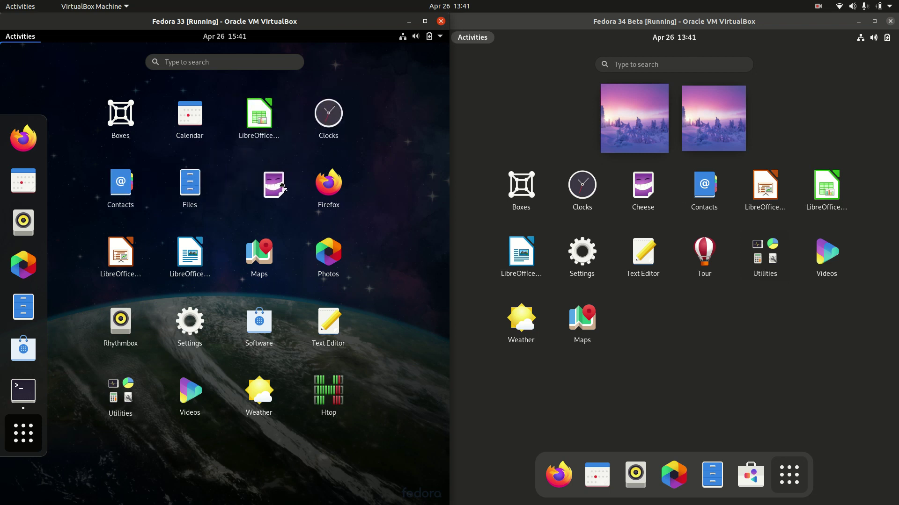
pyautogui.press('Escape')
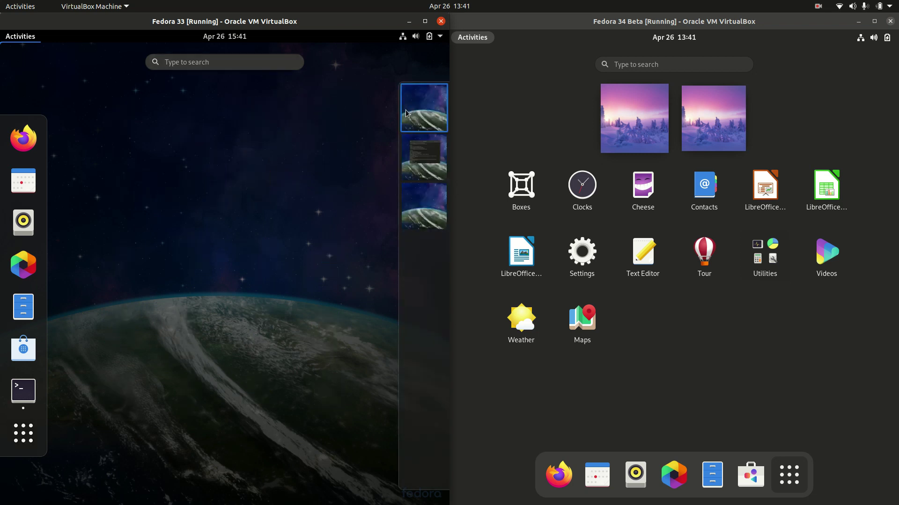
# Step: Launch Files from the dash in both Fedora 33 and Fedora 34
pyautogui.click(542, 132)
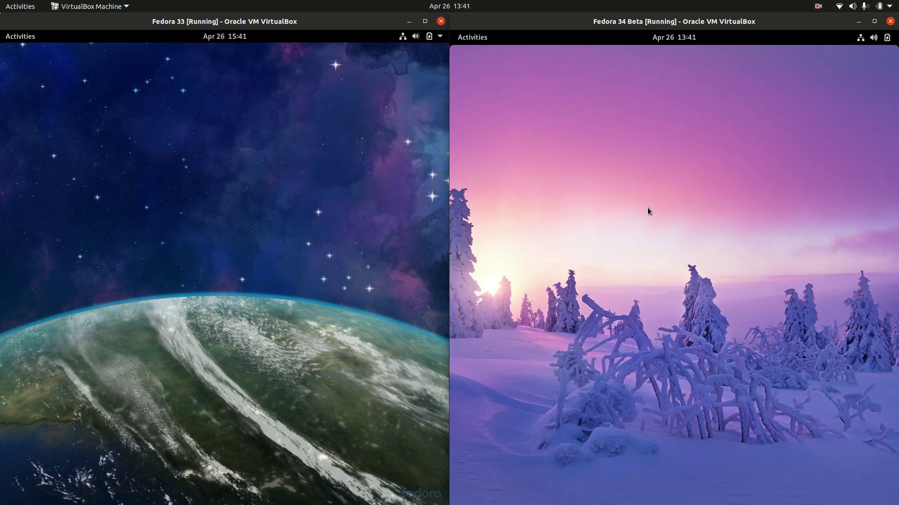
pyautogui.click(20, 36)
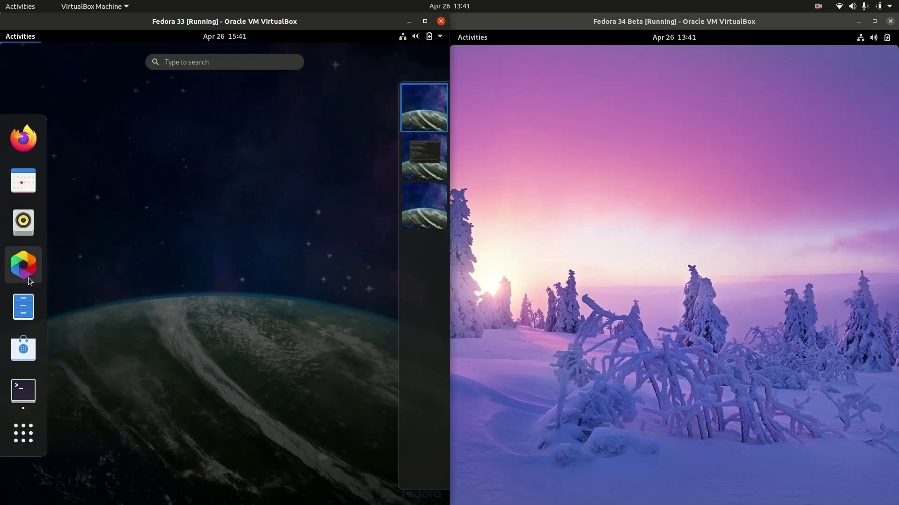
pyautogui.click(21, 309)
pyautogui.click(472, 37)
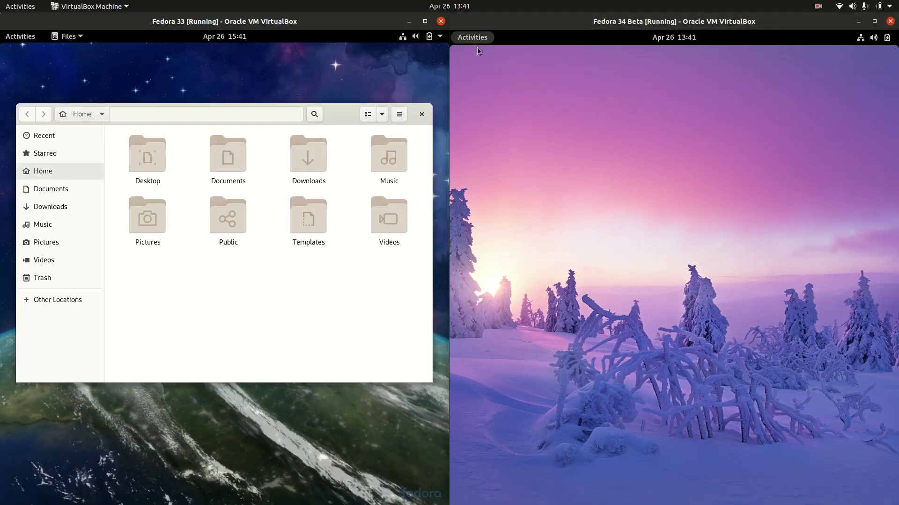
pyautogui.click(712, 474)
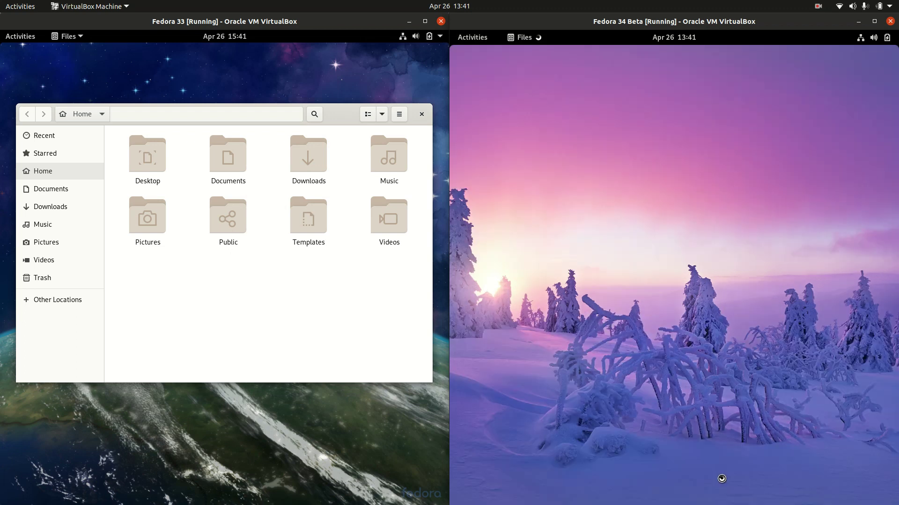
# Step: Launch Photos in Fedora 33, move Fedora 34's Photos window right, and show Fedora 34's overview
pyautogui.click(472, 37)
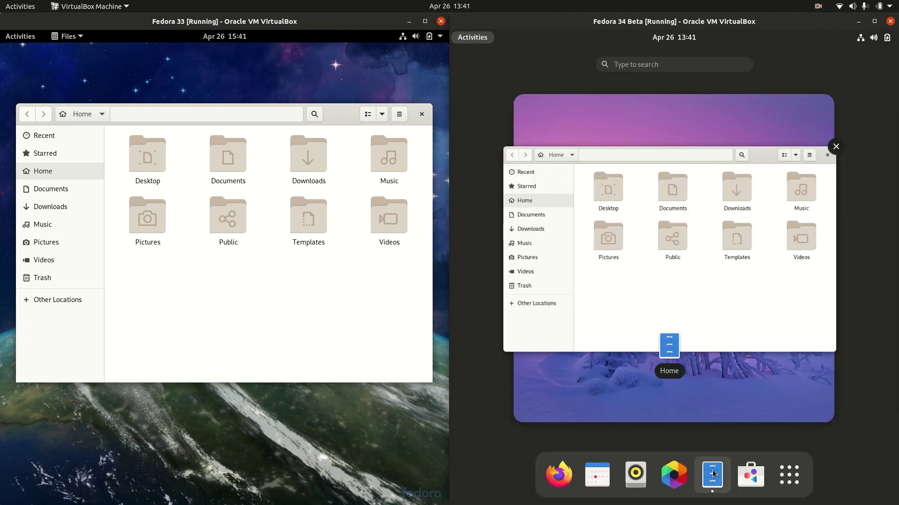
pyautogui.click(472, 37)
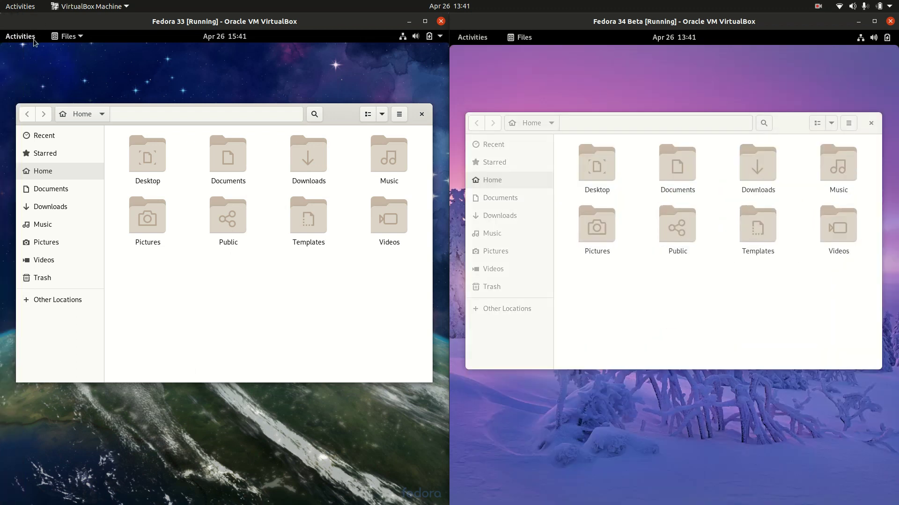
pyautogui.click(21, 37)
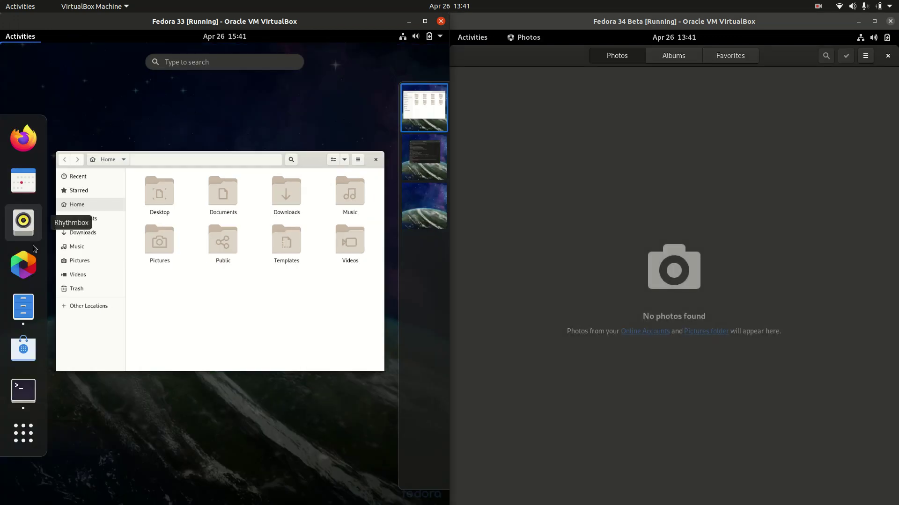
pyautogui.click(23, 265)
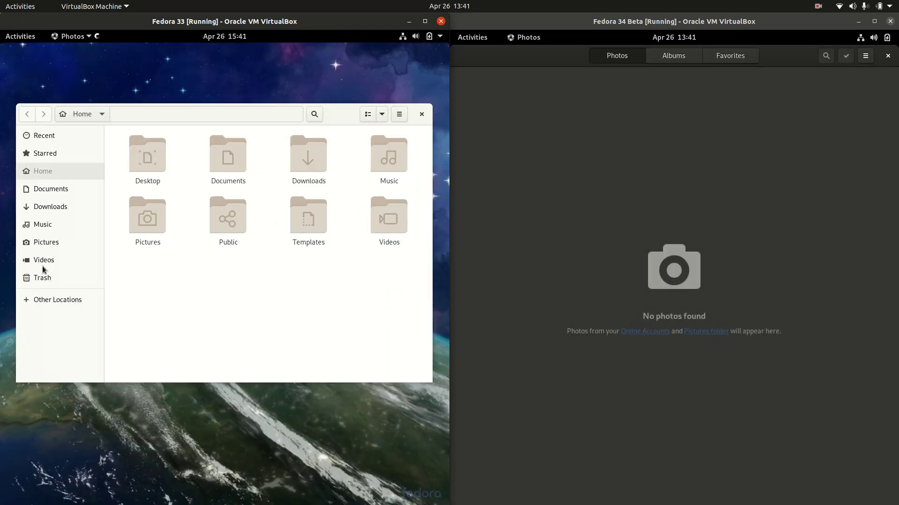
pyautogui.click(888, 56)
pyautogui.moveTo(777, 177); pyautogui.dragTo(576, 165)
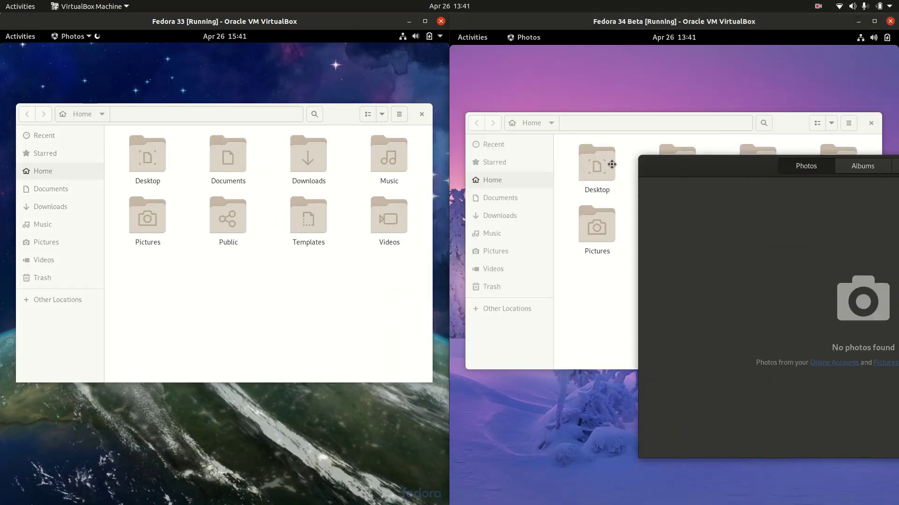
pyautogui.click(472, 37)
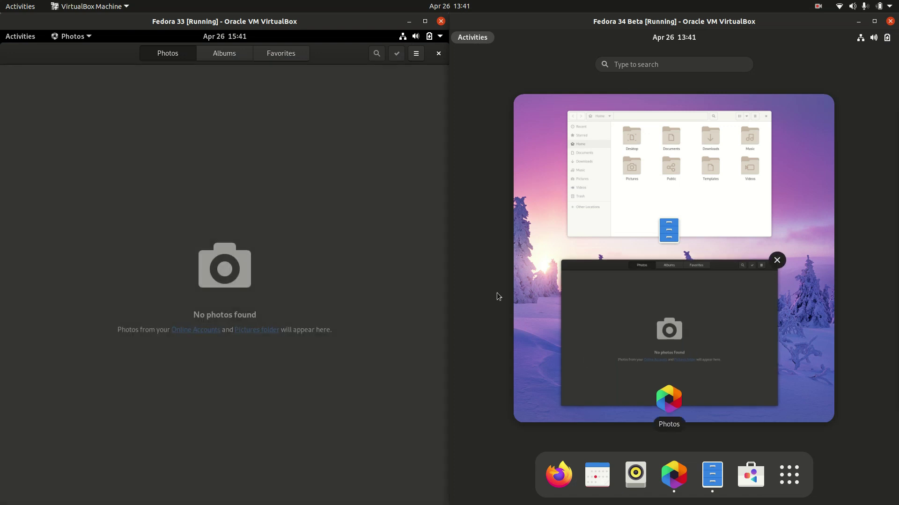
# Step: Push Fedora 34's Photos window toward the right edge and return to its Files window
pyautogui.moveTo(728, 351); pyautogui.dragTo(893, 281)
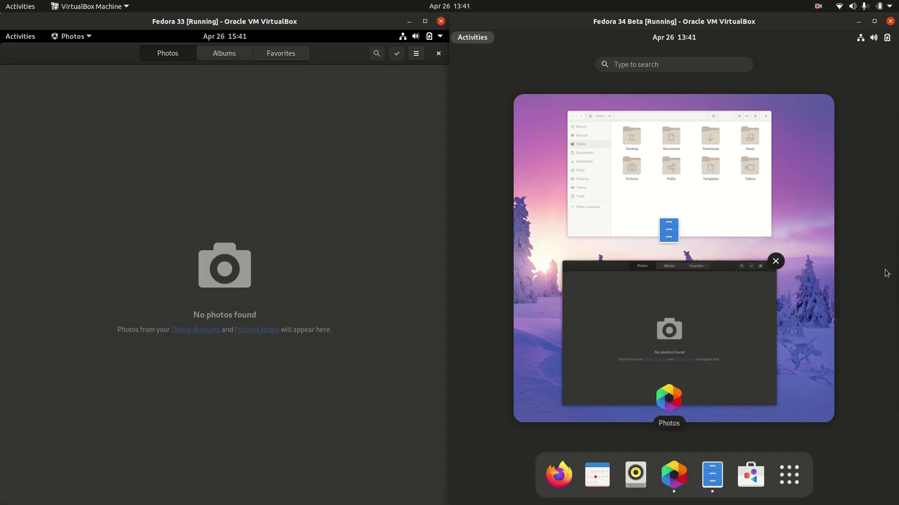
pyautogui.click(753, 186)
pyautogui.moveTo(657, 162); pyautogui.dragTo(892, 196)
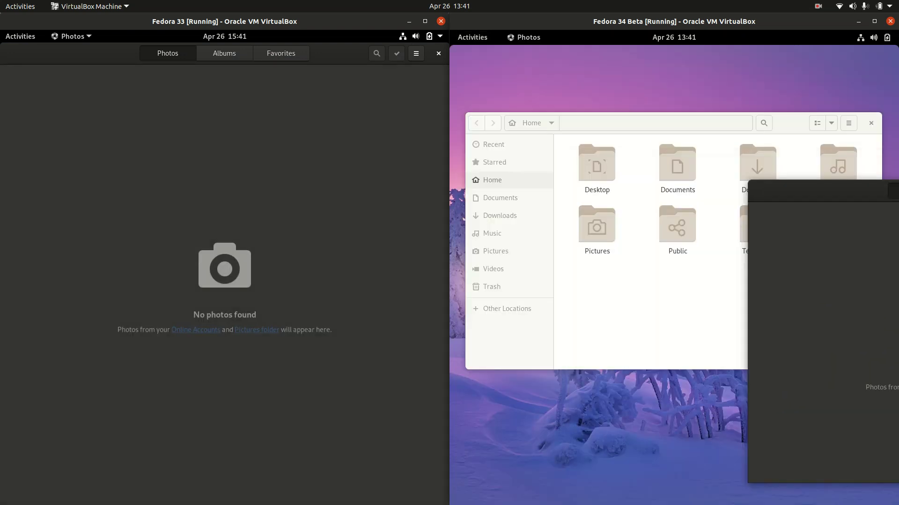
pyautogui.click(472, 37)
pyautogui.moveTo(669, 334)
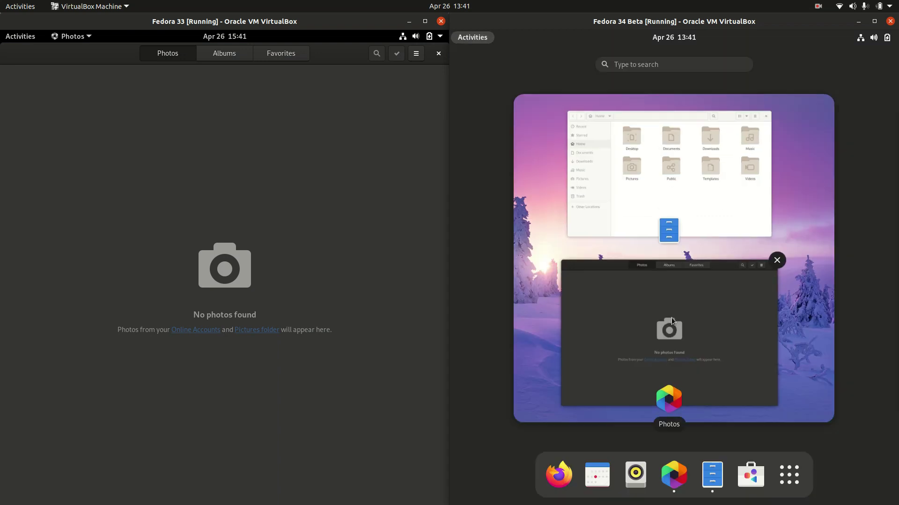
pyautogui.moveTo(616, 304); pyautogui.dragTo(870, 281)
pyautogui.moveTo(731, 147); pyautogui.dragTo(801, 386)
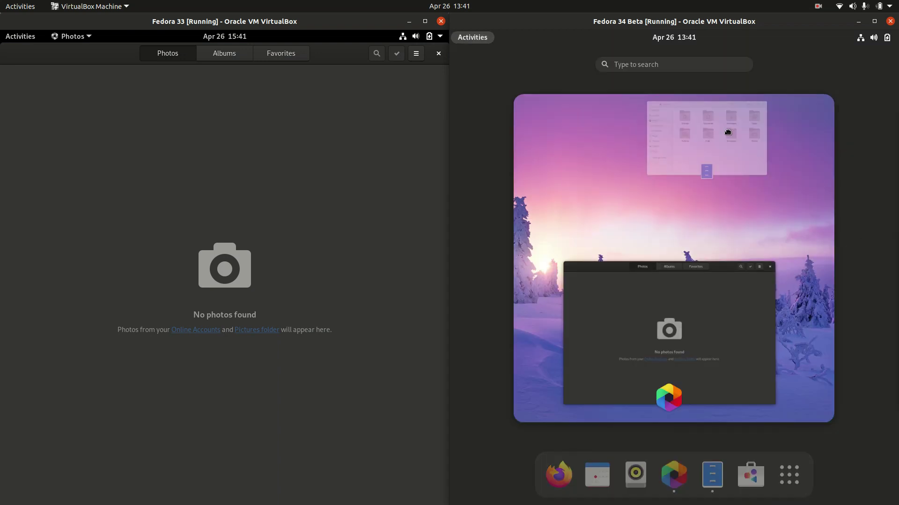
pyautogui.click(665, 149)
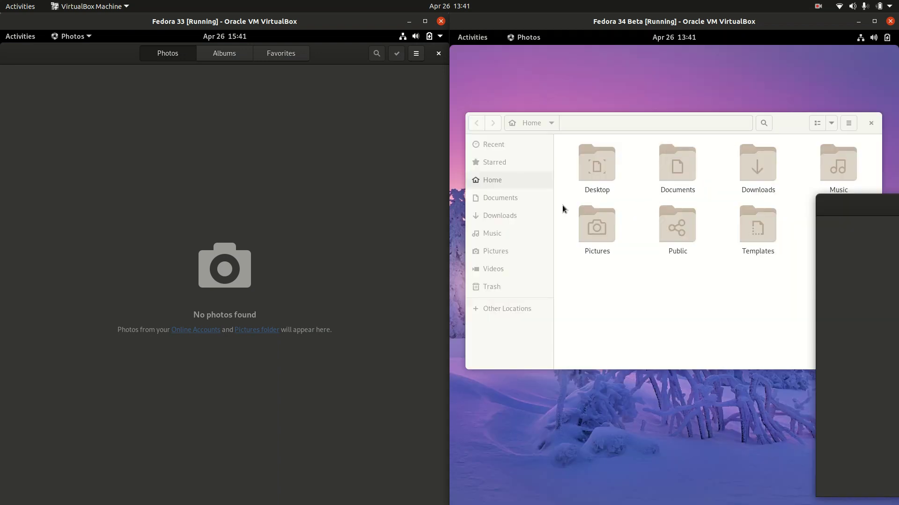
# Step: Unmaximize Photos in Fedora 33 and show its Activities overview
pyautogui.click(317, 165)
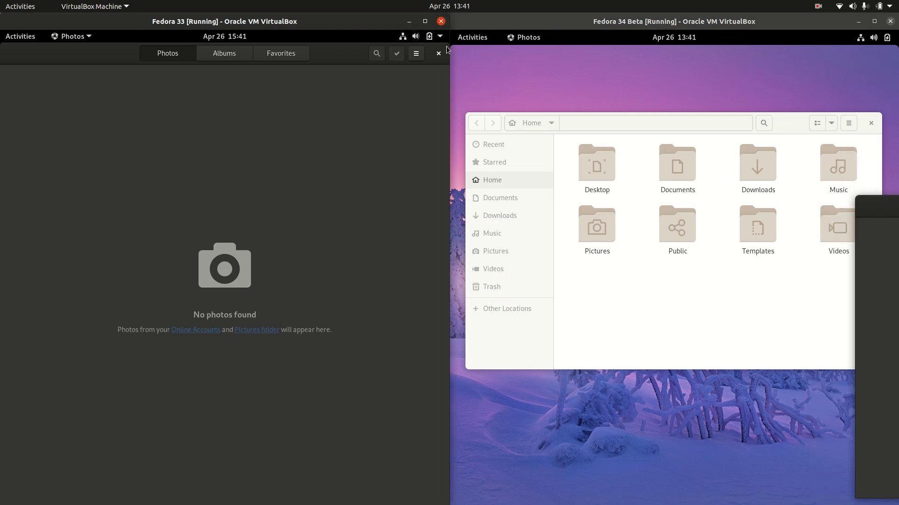
pyautogui.moveTo(344, 55); pyautogui.dragTo(350, 155)
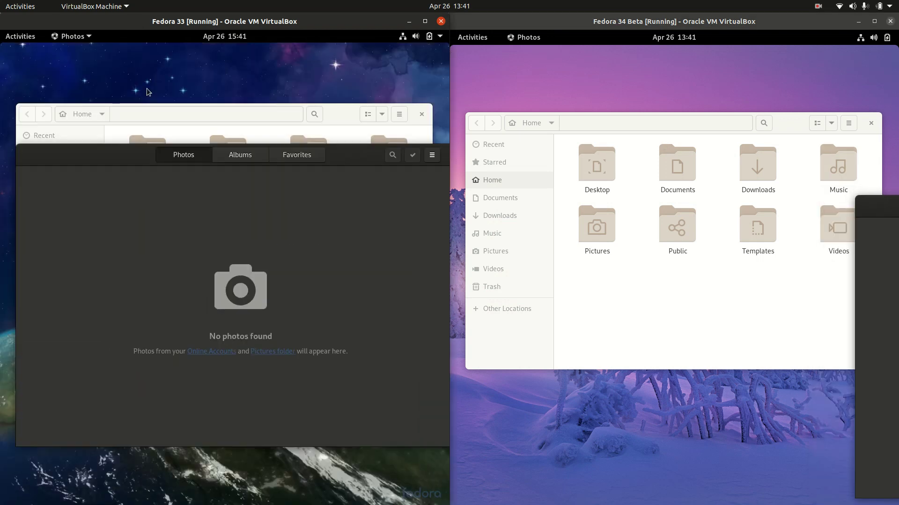
pyautogui.click(20, 36)
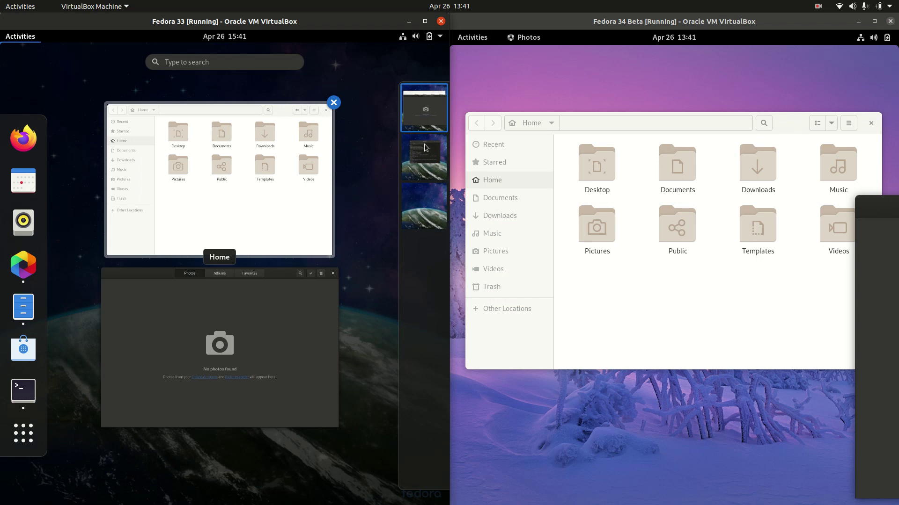
# Step: Move Fedora 33's Photos window to a new workspace and Fedora 34's Files window to an adjacent one
pyautogui.moveTo(426, 153); pyautogui.dragTo(427, 95)
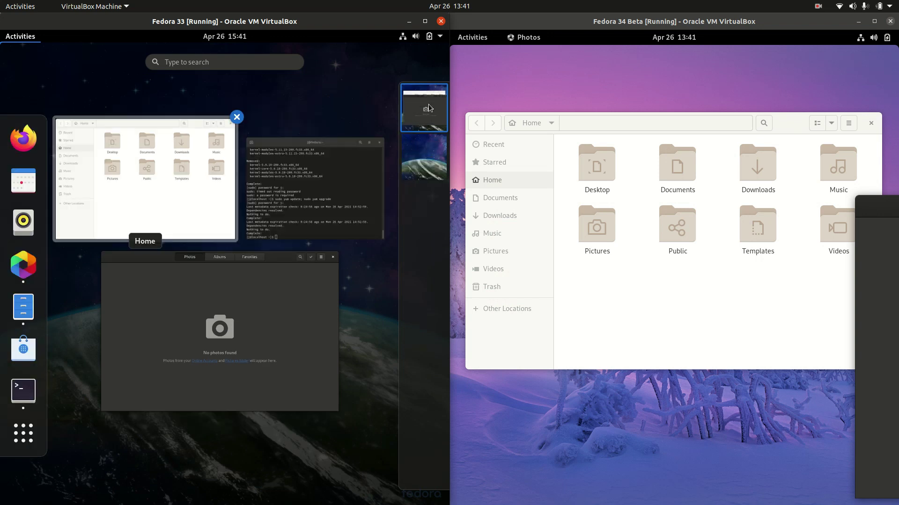
pyautogui.moveTo(219, 330); pyautogui.dragTo(426, 160)
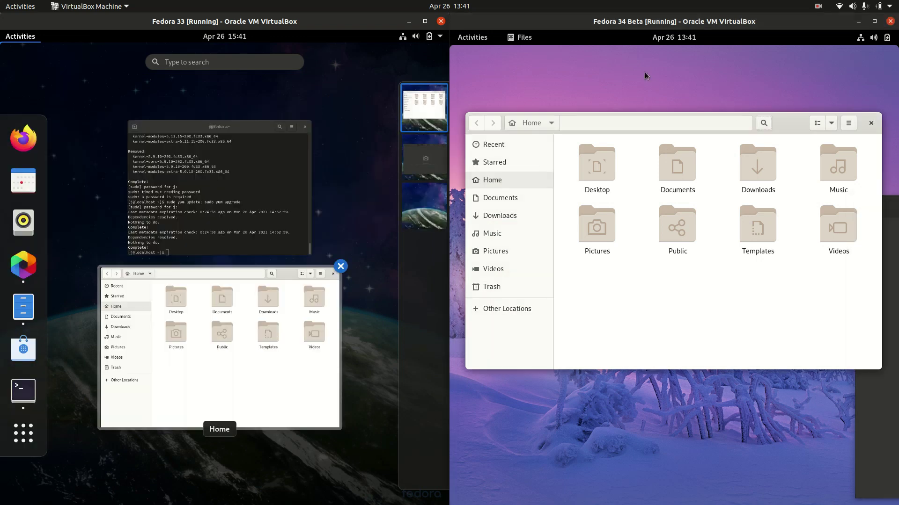
pyautogui.click(472, 37)
pyautogui.moveTo(667, 162)
pyautogui.mouseDown()
pyautogui.moveTo(768, 45)
pyautogui.moveTo(878, 112)
pyautogui.mouseUp()
pyautogui.click(673, 94)
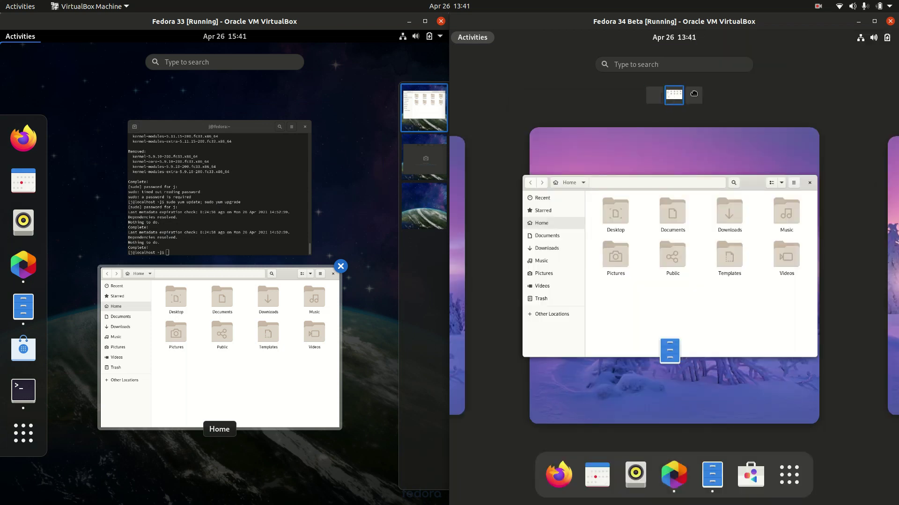
pyautogui.moveTo(674, 95); pyautogui.dragTo(685, 95)
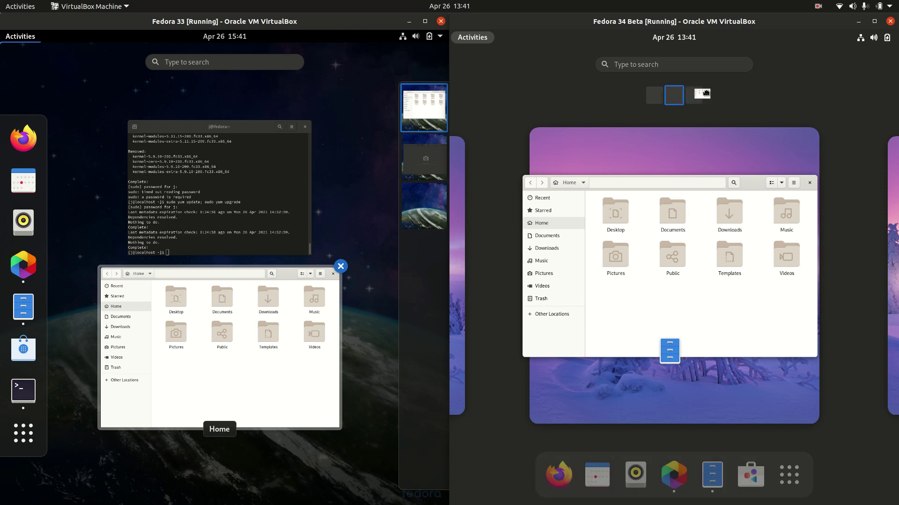
# Step: Switch between Fedora 34's workspaces, ending on the empty third workspace
pyautogui.click(683, 96)
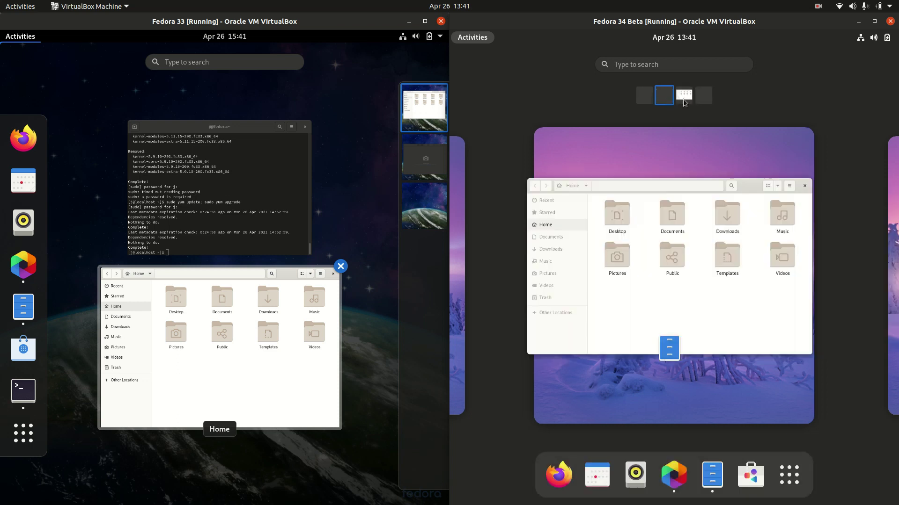
pyautogui.click(653, 95)
pyautogui.click(674, 211)
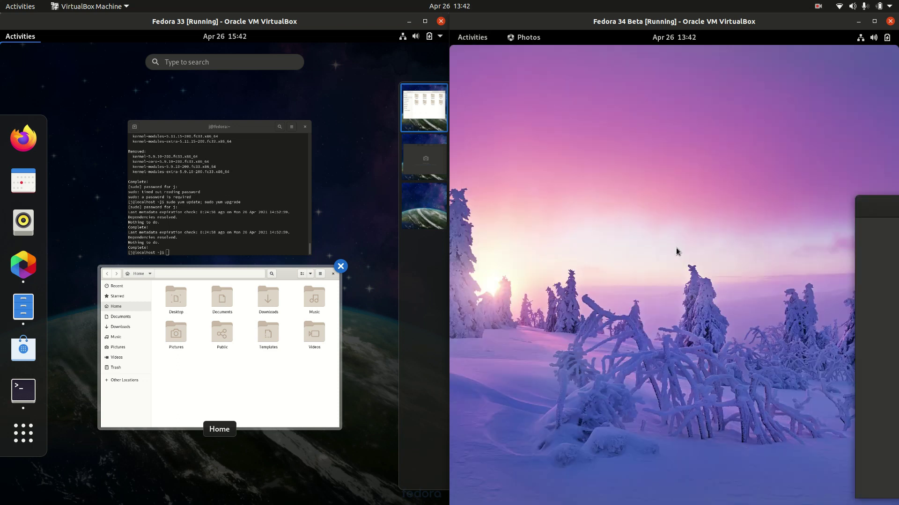
pyautogui.click(471, 37)
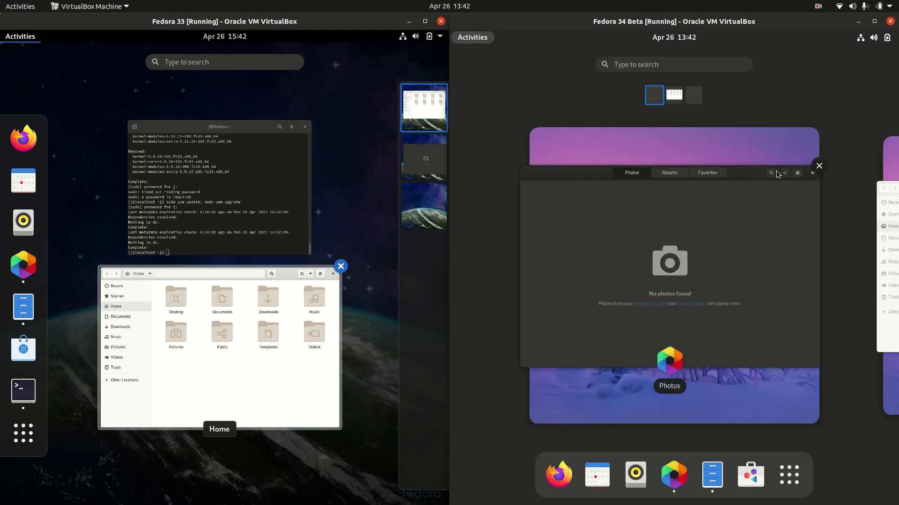
pyautogui.moveTo(669, 266)
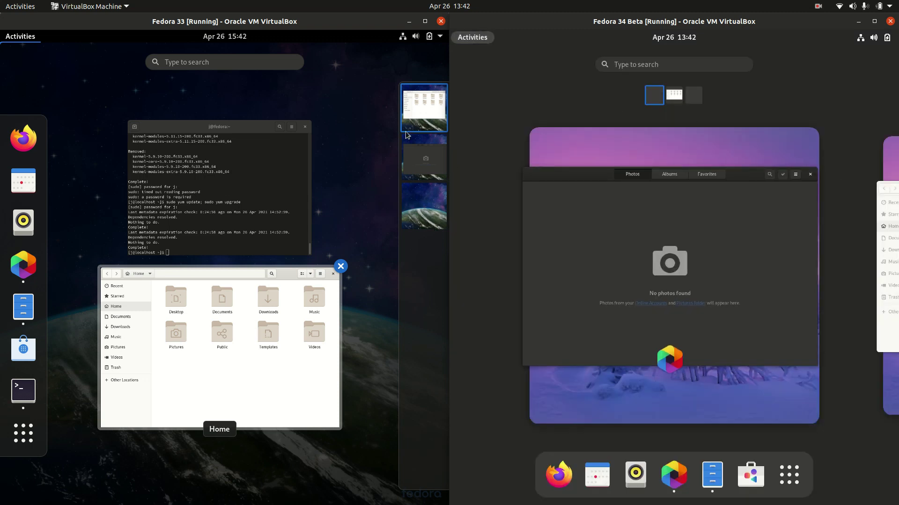
pyautogui.click(674, 95)
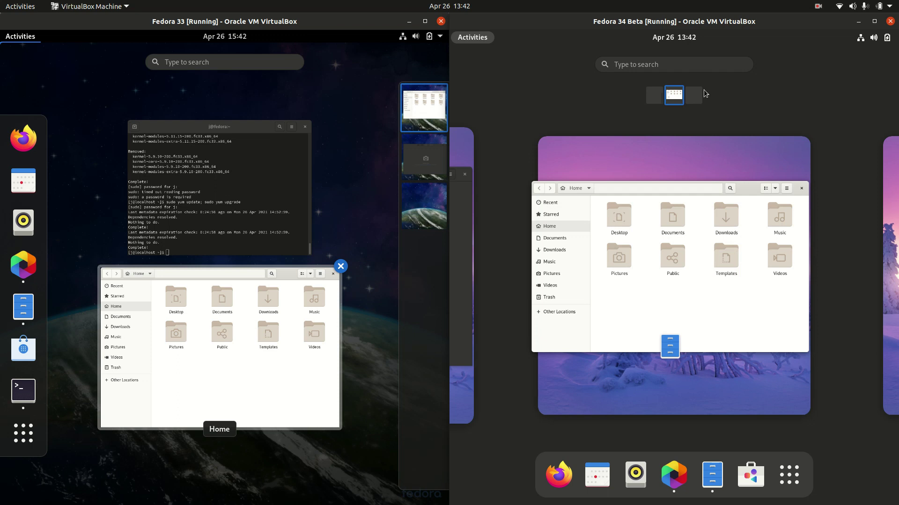
pyautogui.click(693, 95)
# Step: Reopen the Fedora 33 overview and browse Fedora 34's application grid
pyautogui.click(402, 109)
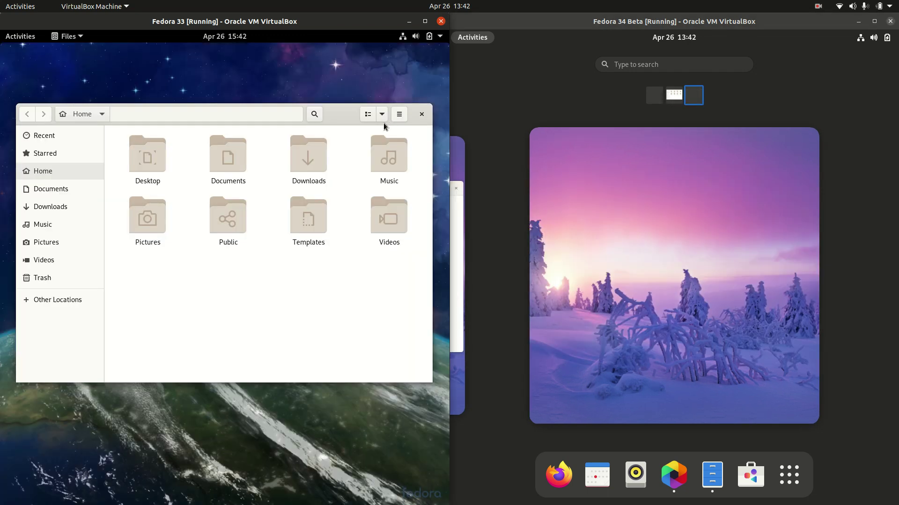
pyautogui.click(20, 37)
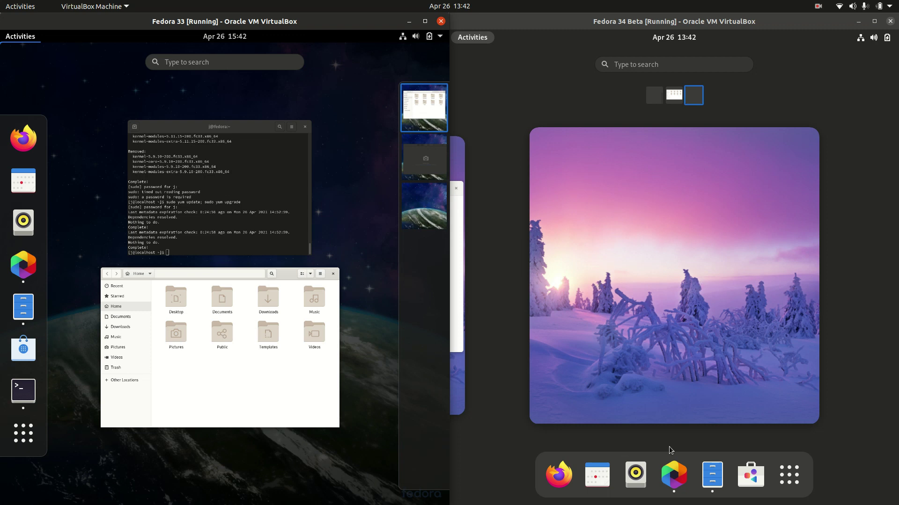
pyautogui.click(673, 95)
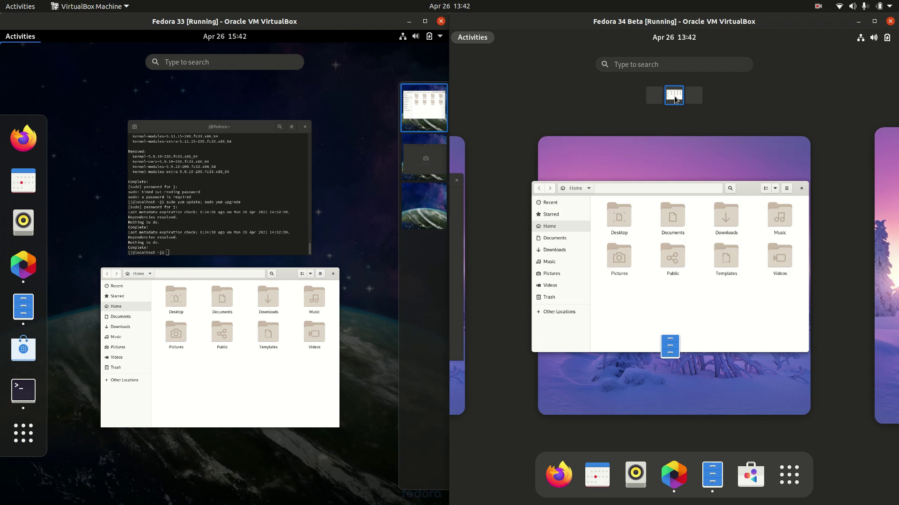
pyautogui.click(789, 476)
pyautogui.moveTo(674, 118); pyautogui.dragTo(799, 113)
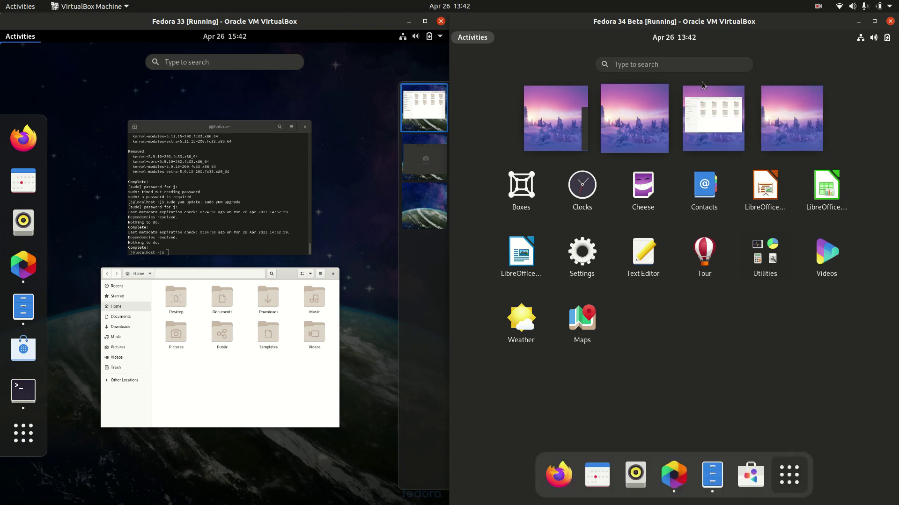
pyautogui.press('super')
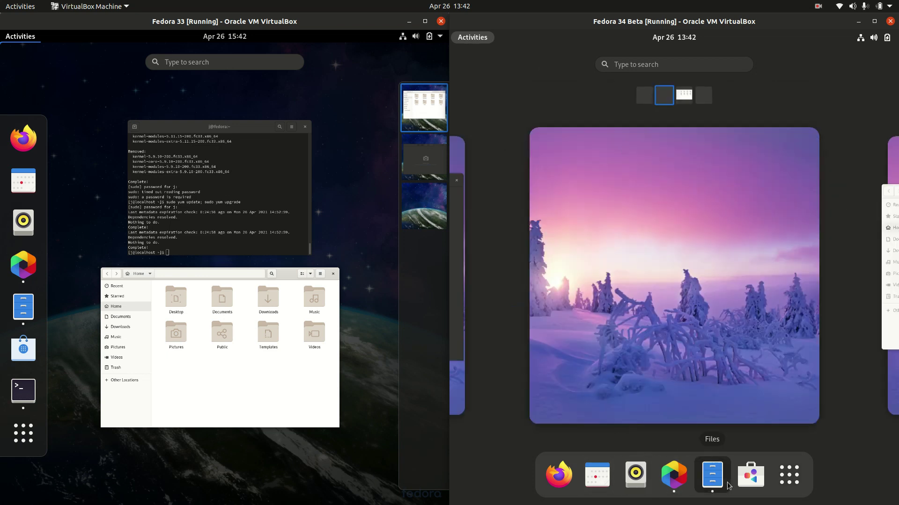
# Step: Bring Fedora 34 back to its Files window and reopen Fedora 33's Activities overview
pyautogui.click(712, 476)
pyautogui.moveTo(786, 127); pyautogui.dragTo(792, 130)
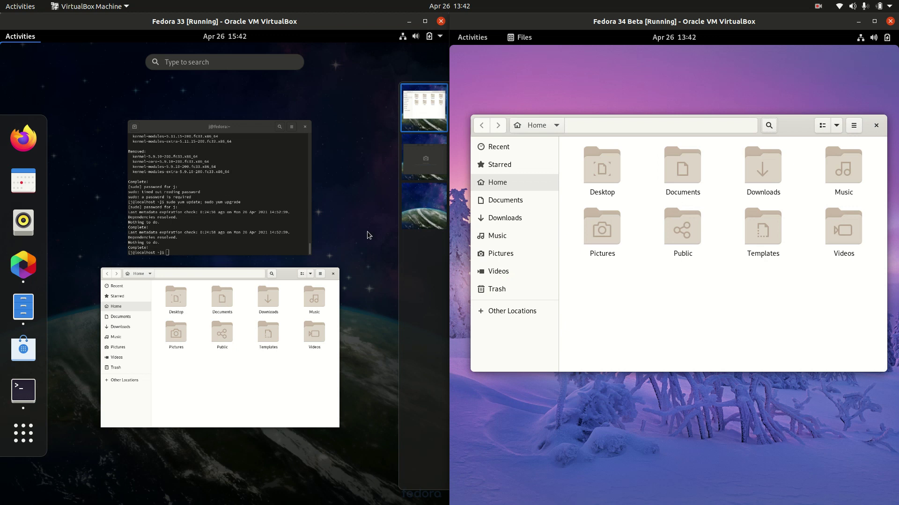
pyautogui.click(313, 327)
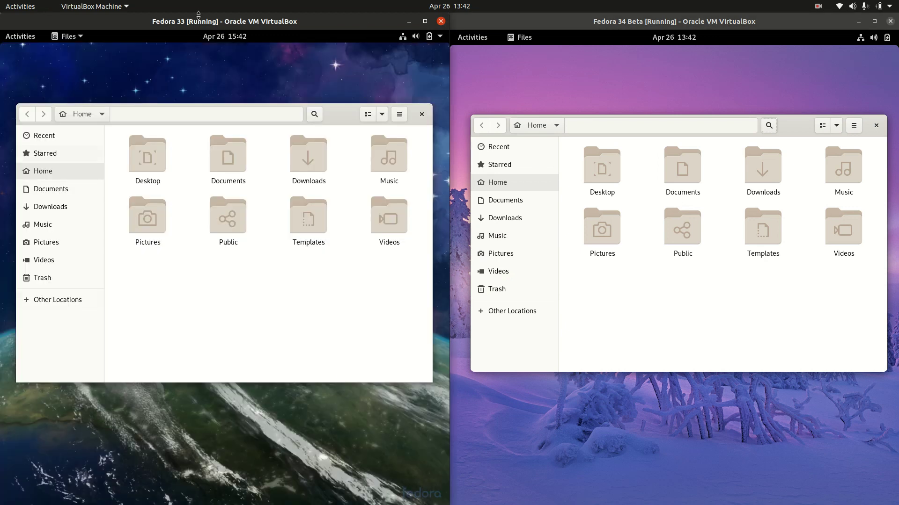
pyautogui.click(9, 34)
pyautogui.click(497, 40)
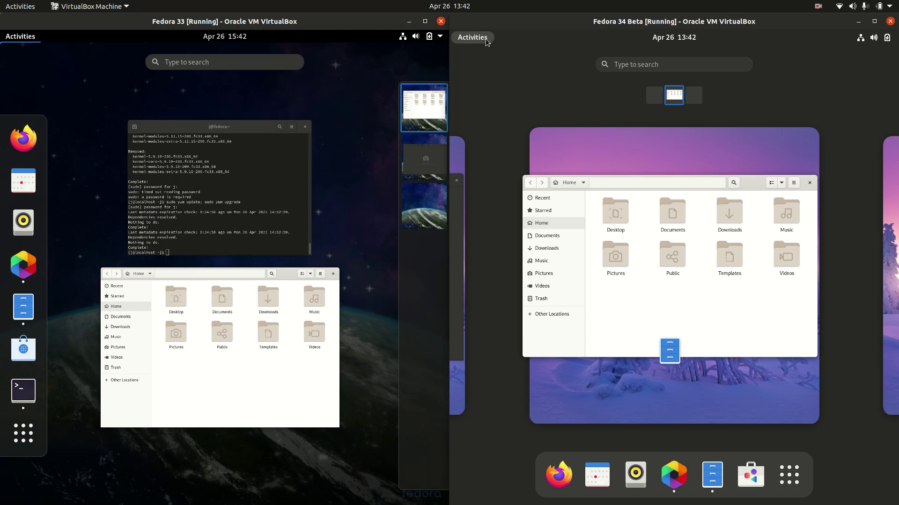
pyautogui.click(485, 38)
pyautogui.moveTo(219, 188)
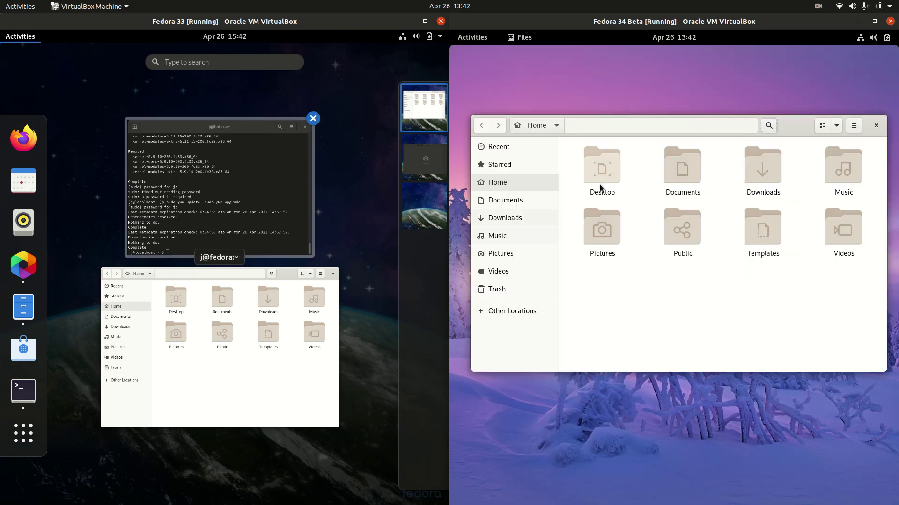
# Step: Show Fedora 34's Activities overview with its Files window beside Fedora 33's overview
pyautogui.click(474, 43)
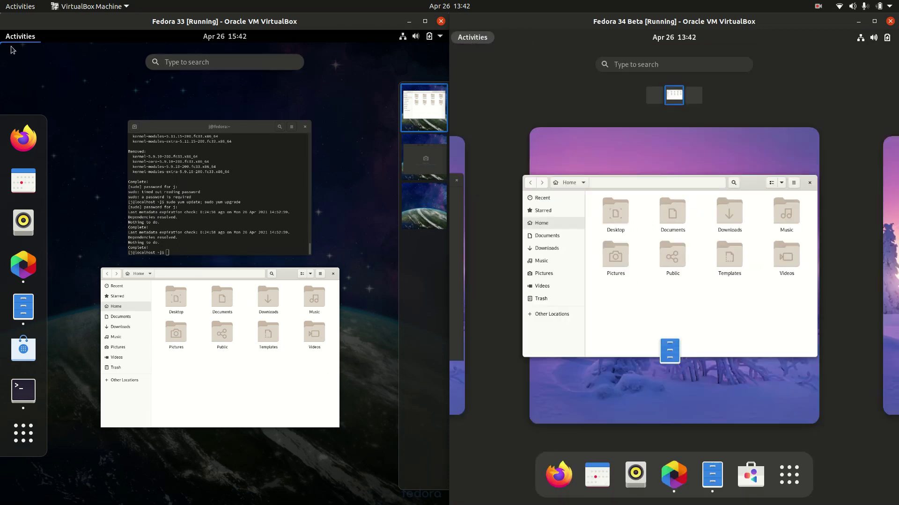